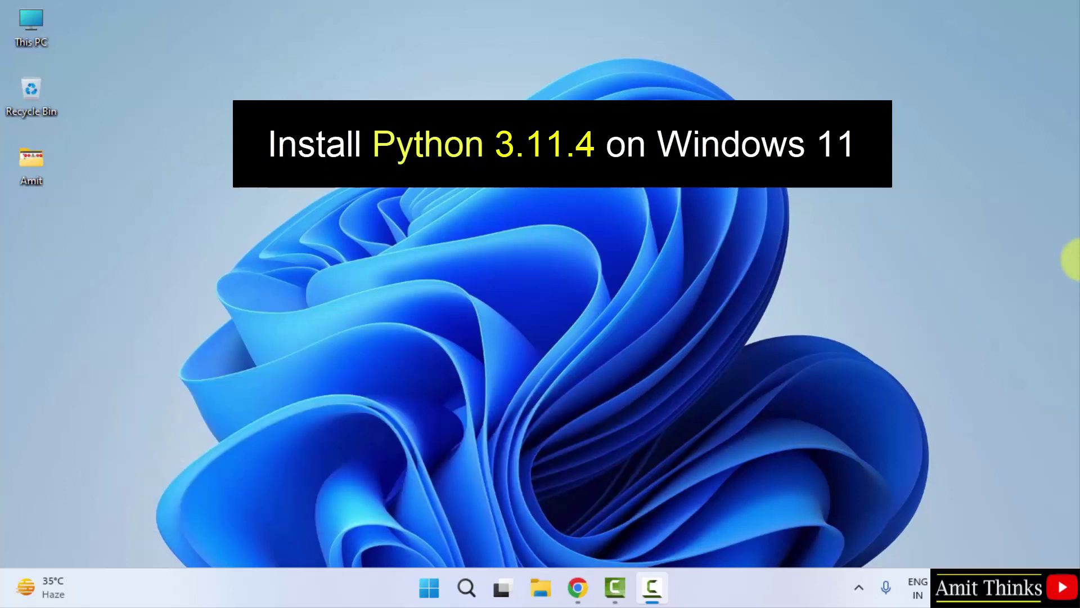
Search Google for 'python' in the restored Chrome window
left_click(576, 588)
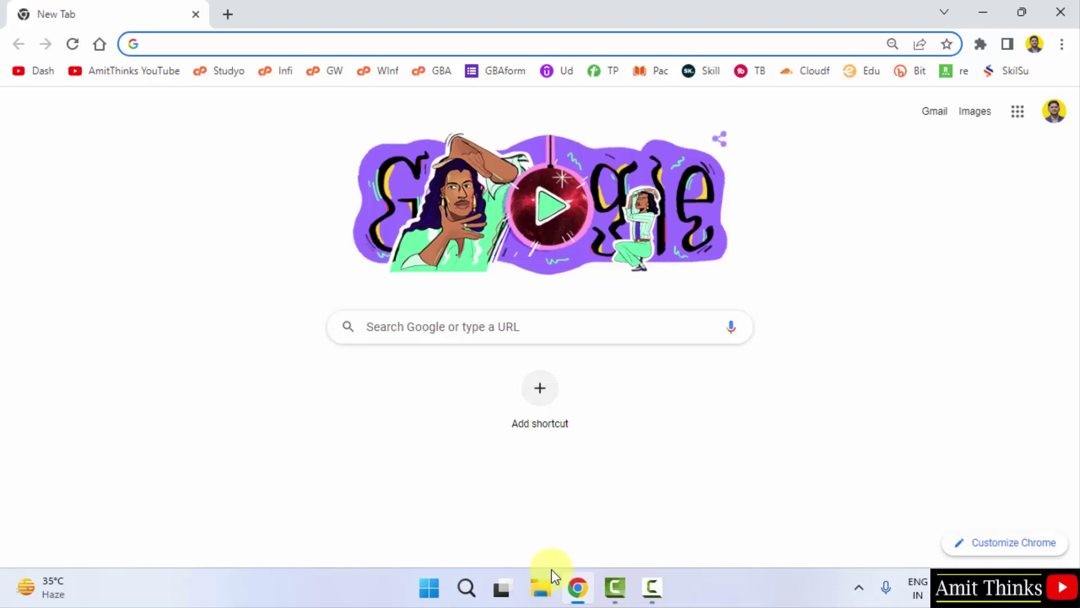
left_click(399, 318)
type("python")
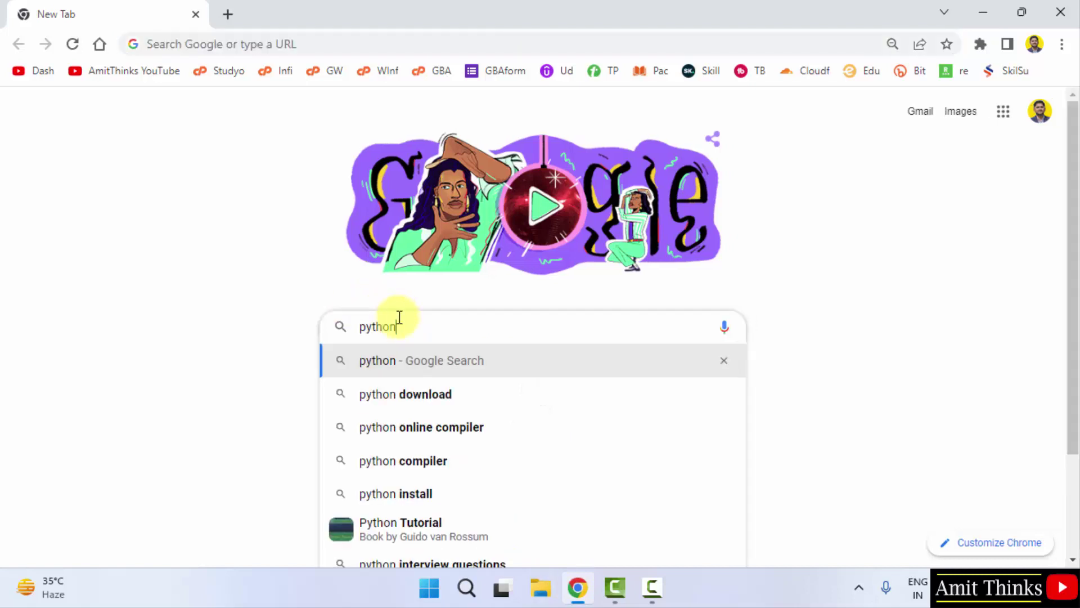
key("Return")
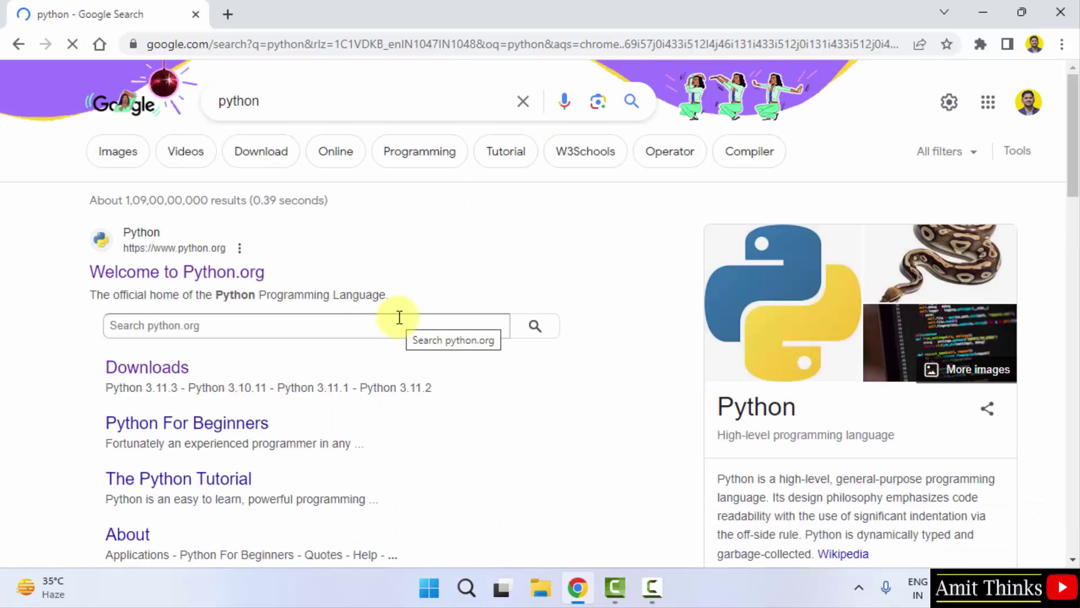
Open Python.org and download the Python 3.11.4 Windows installer from the Downloads menu
left_click(217, 274)
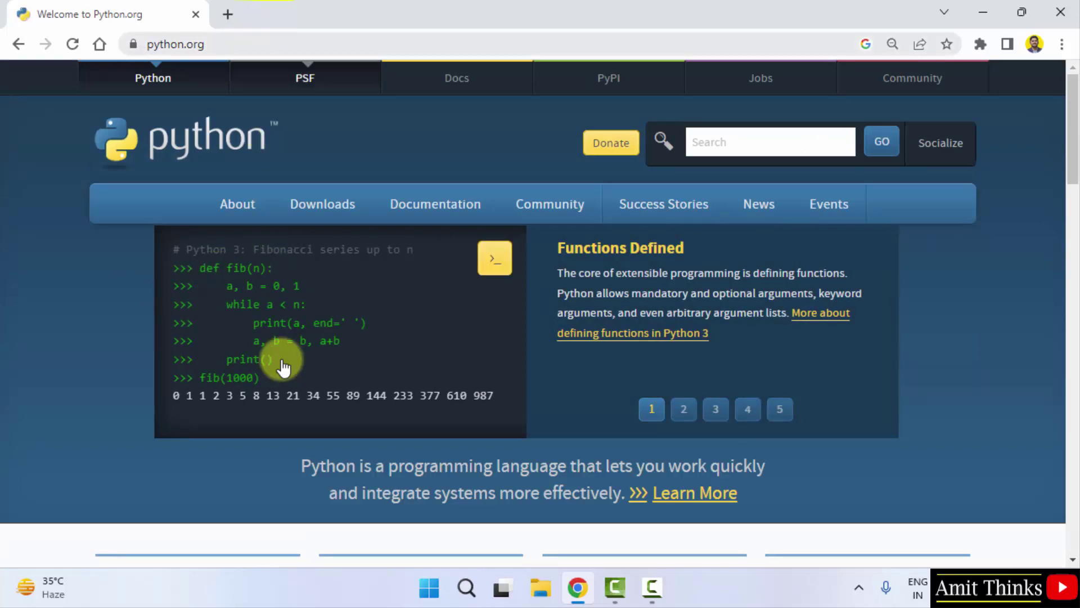
mouse_move(332, 221)
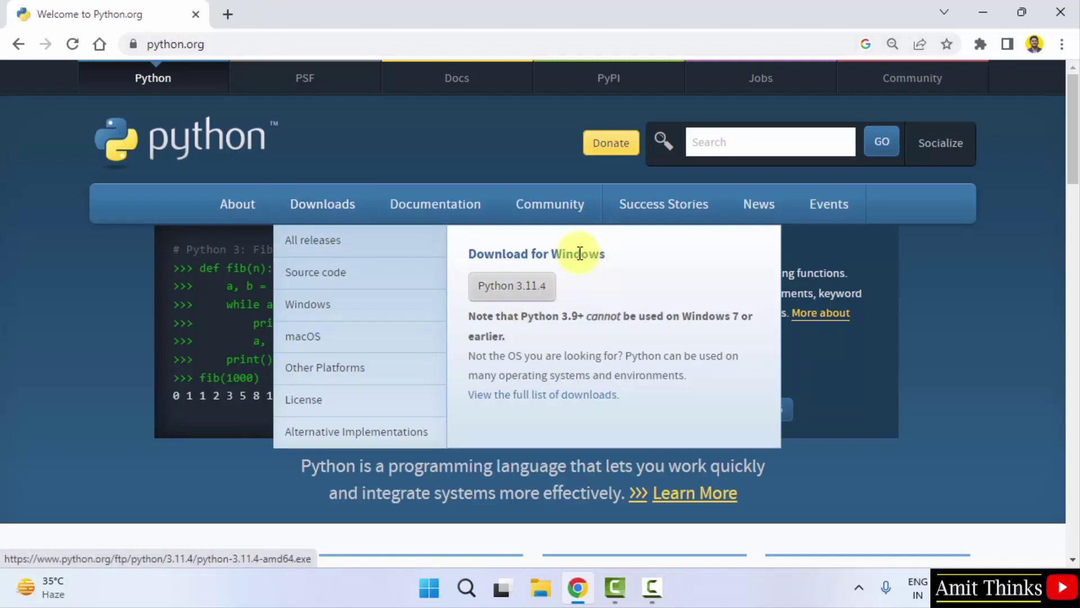
left_click(538, 293)
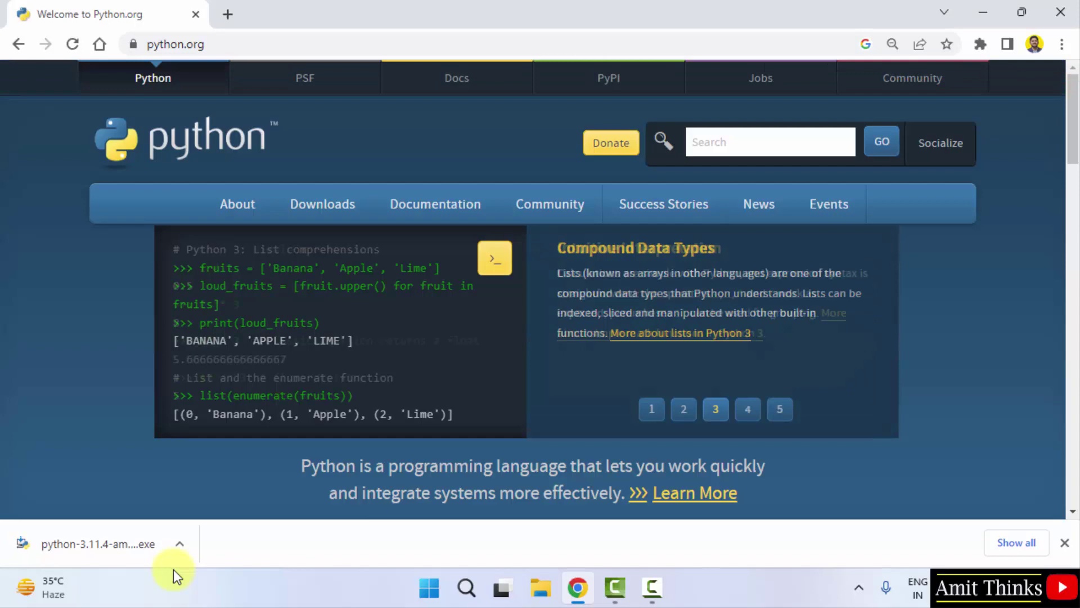
Run the downloaded installer, enable Add python.exe to PATH, and choose Customize installation
left_click(153, 556)
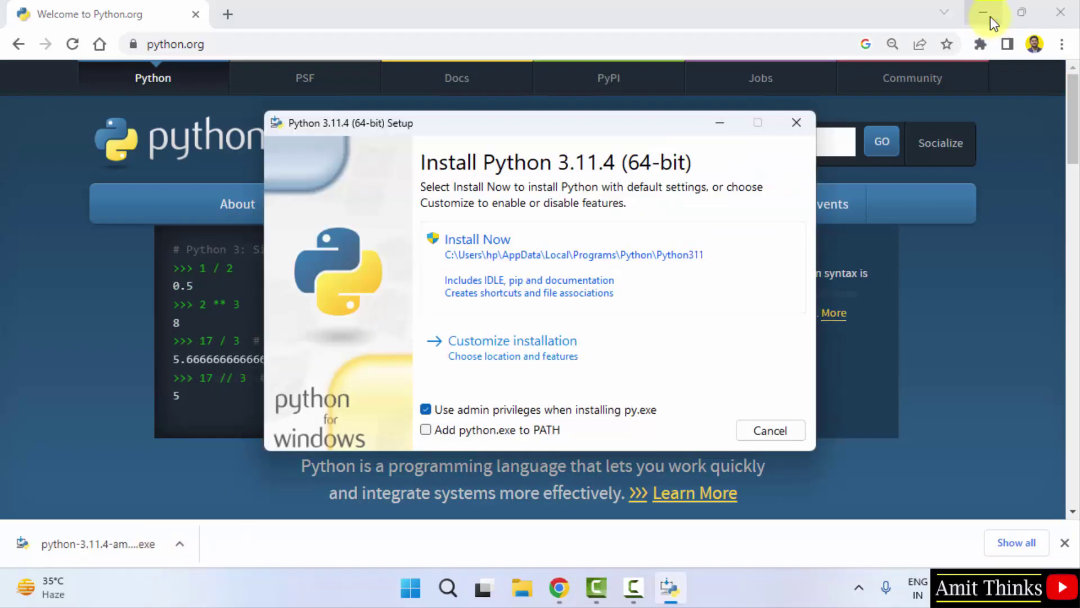
left_click(984, 13)
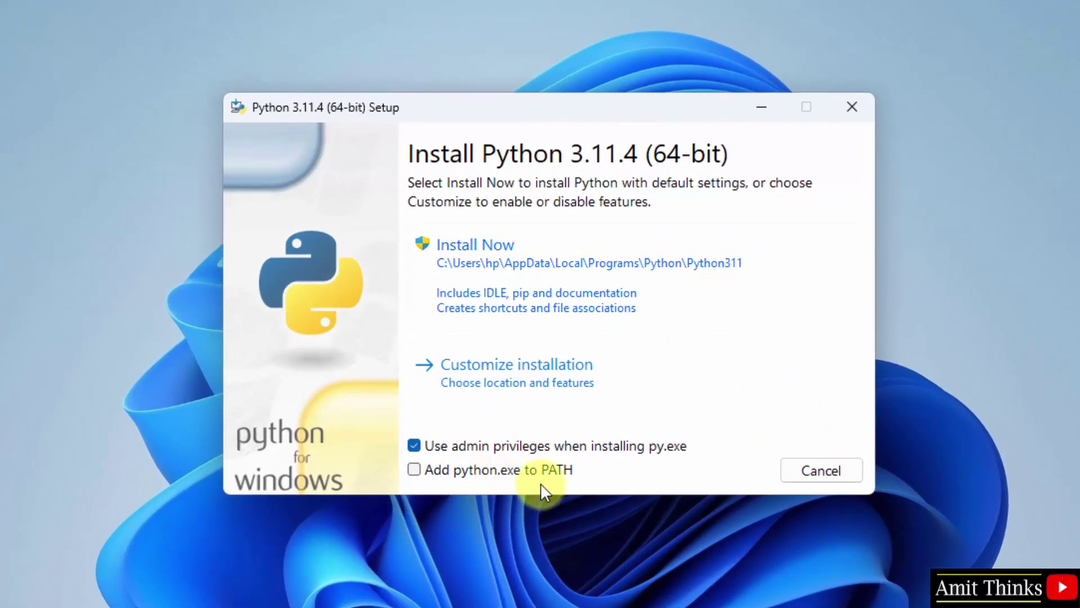
left_click(415, 471)
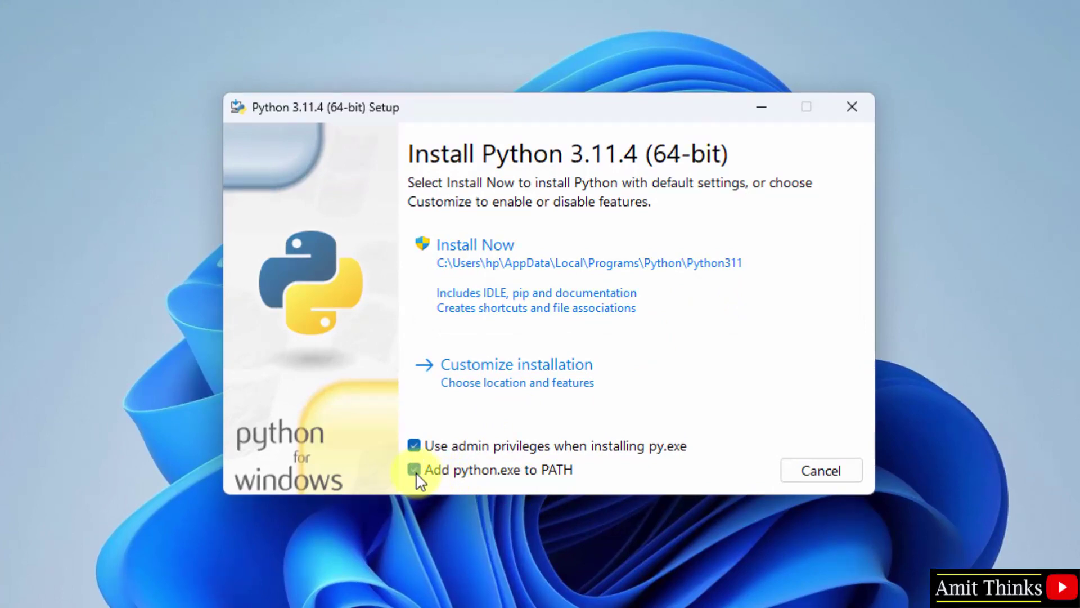
left_click(646, 371)
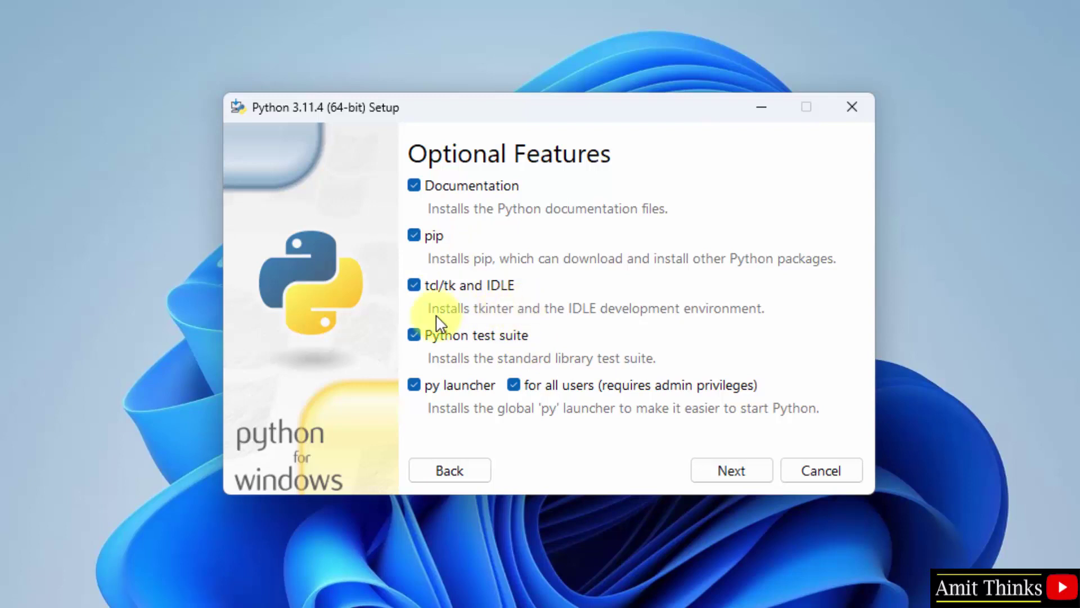
Keep all optional features and install Python 3.11 for all users into C:\Program Files\Python311
left_click(729, 471)
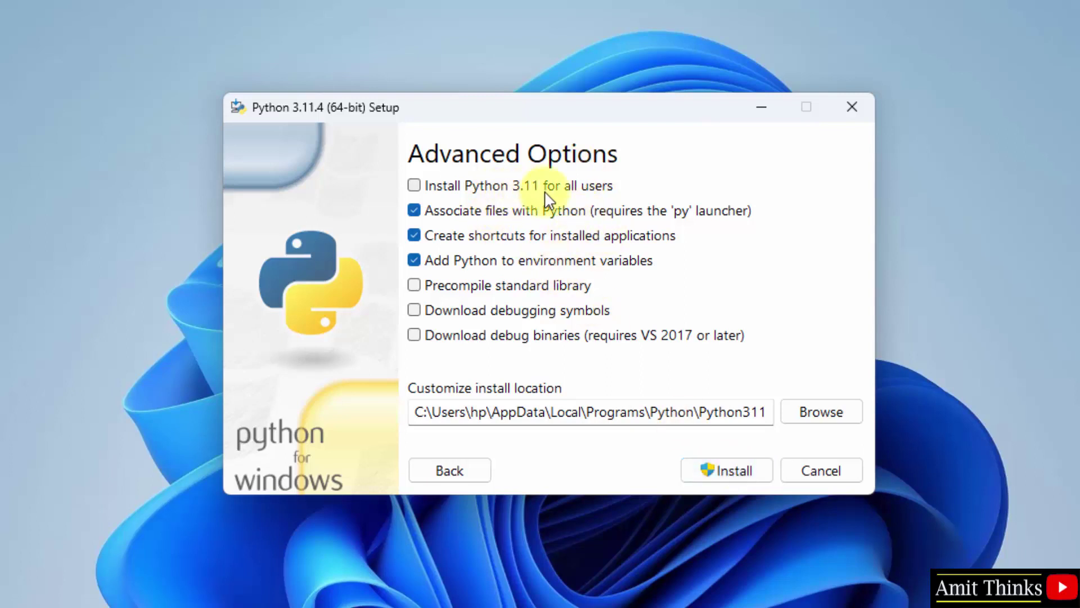
left_click(415, 187)
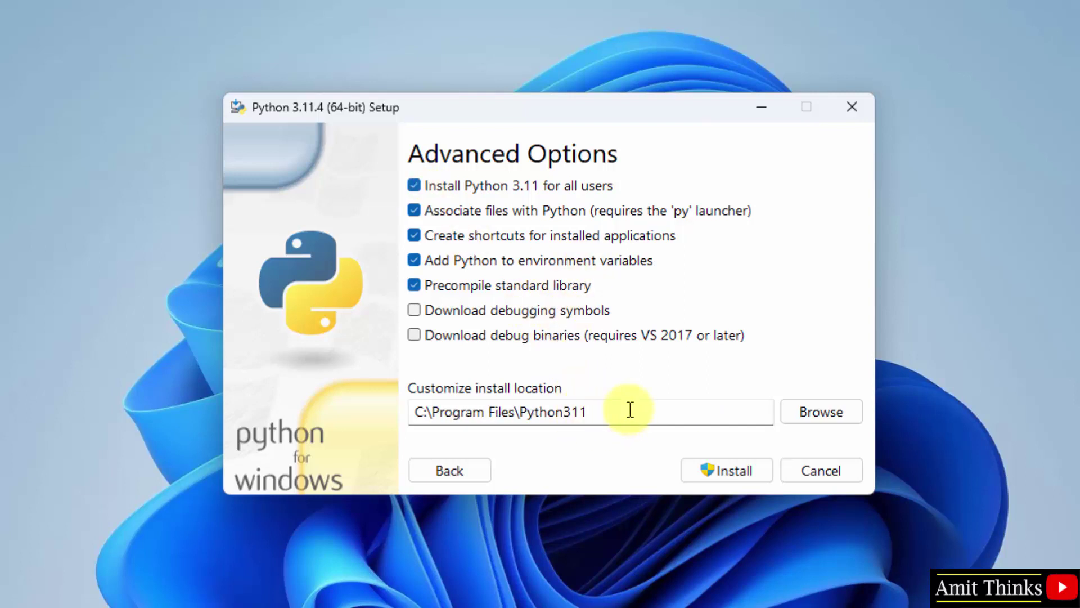
left_click(665, 413)
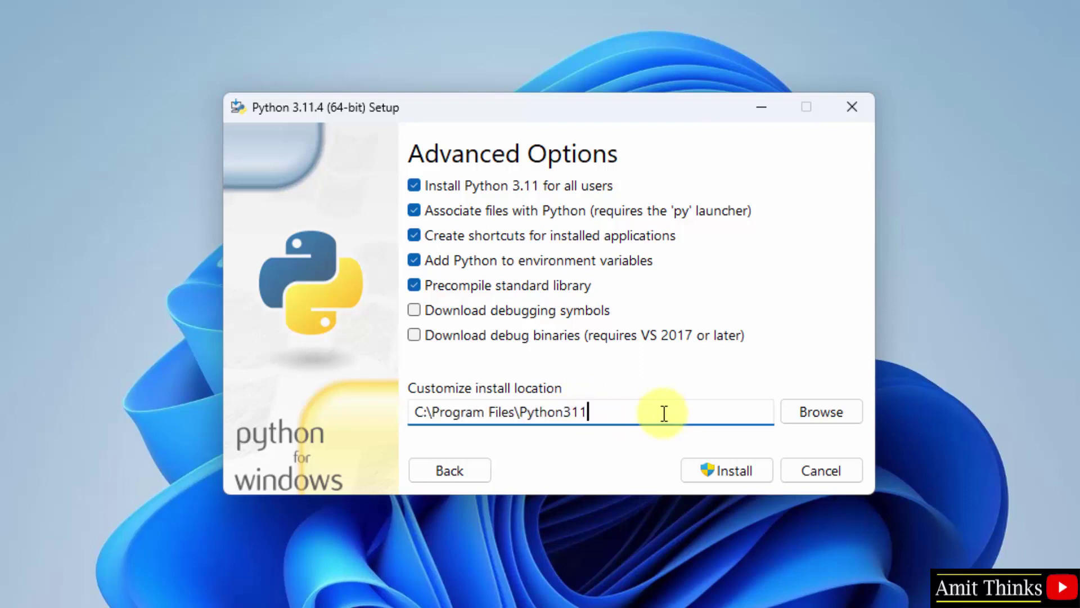
left_click(726, 478)
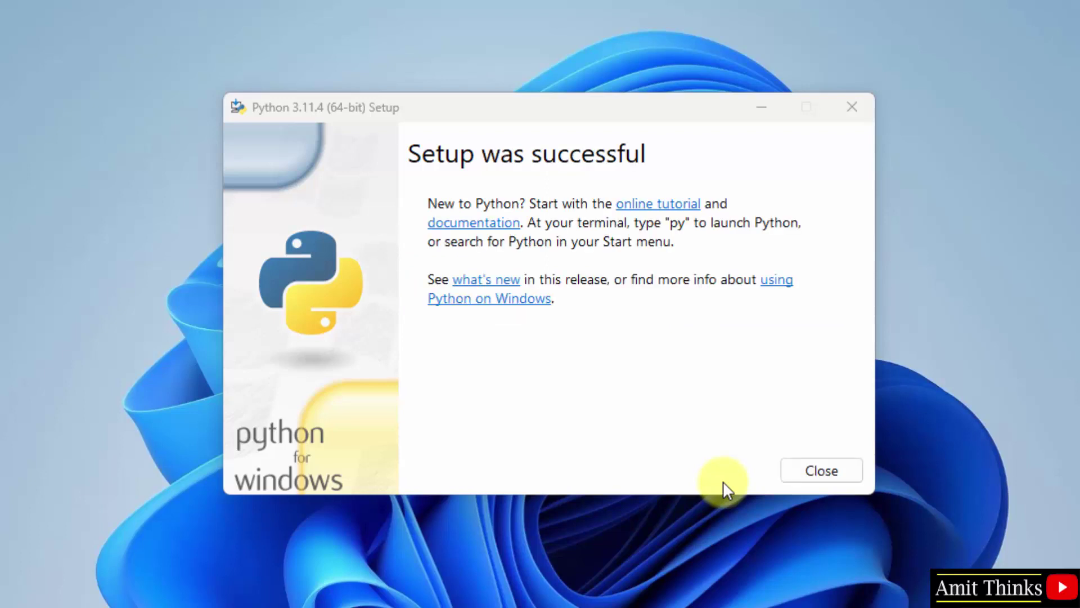
Close the installer once it reports Setup was successful
left_click(803, 472)
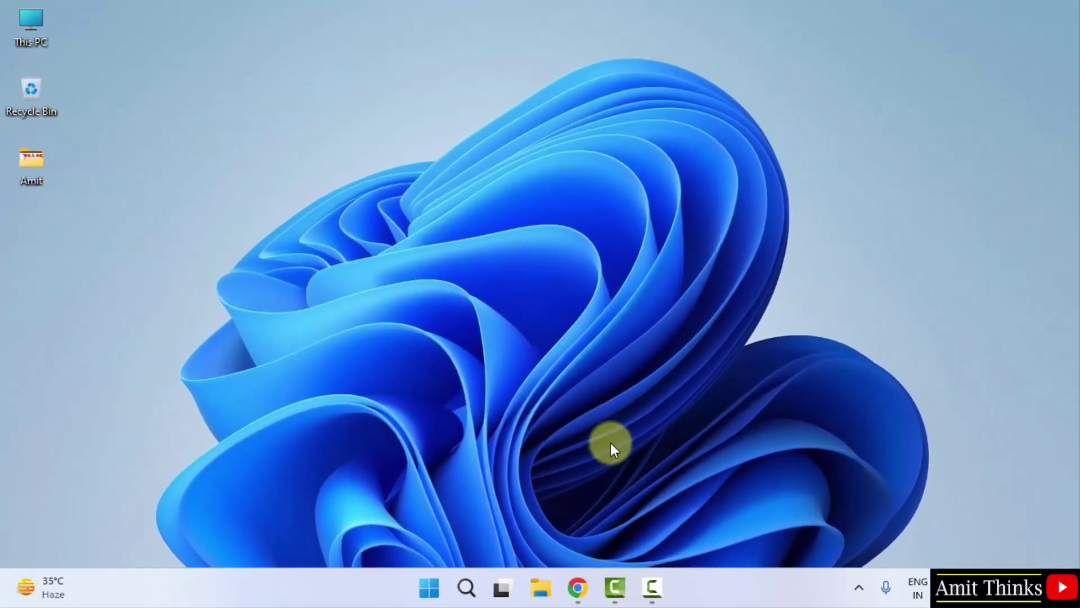
Launch Command Prompt from a Start menu search for cmd
left_click(426, 576)
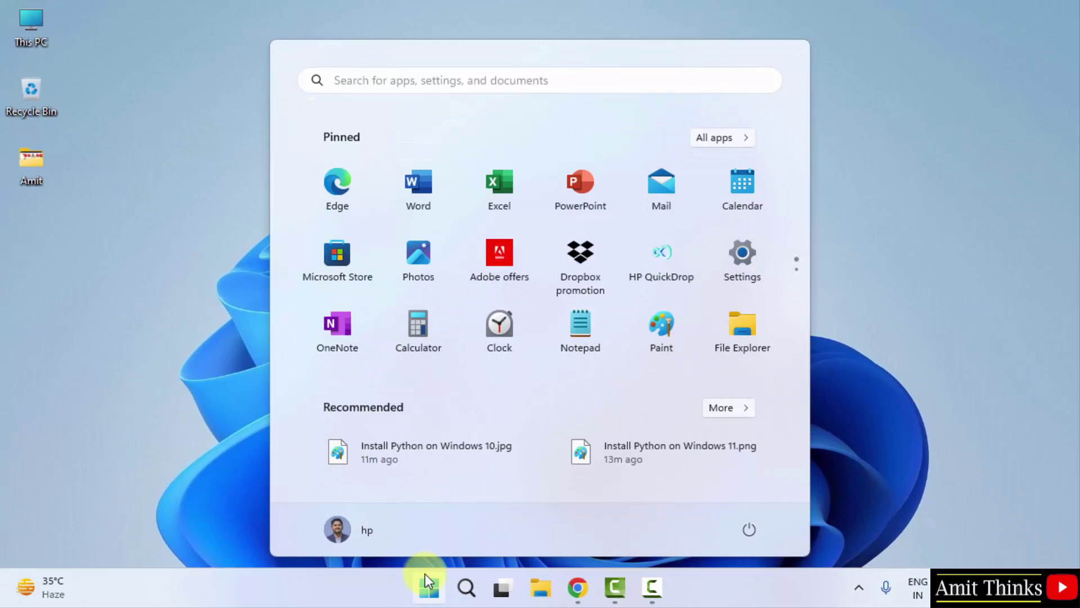
type("cmd")
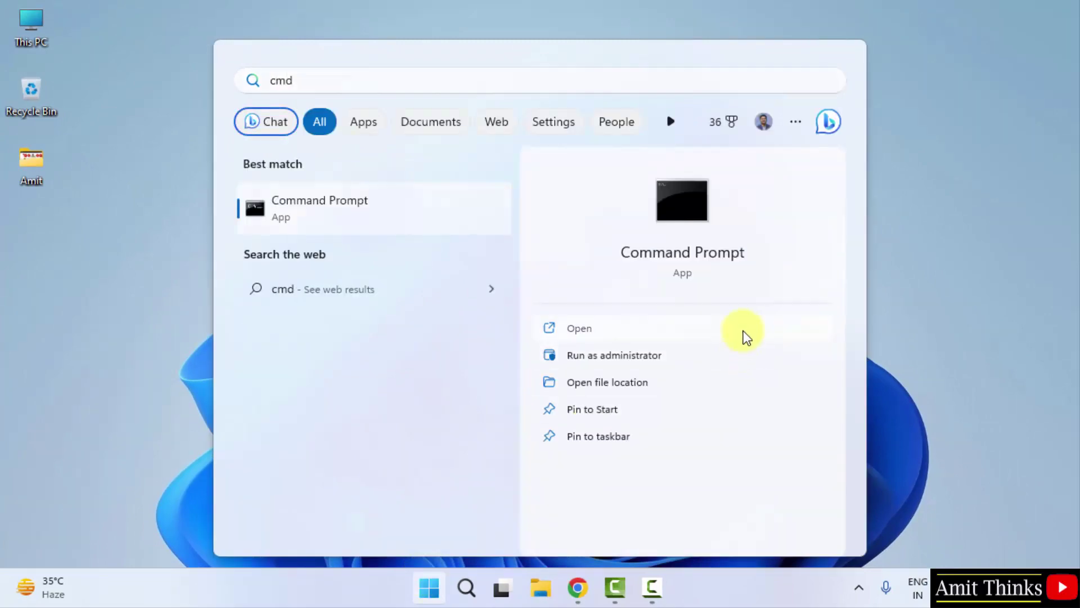
left_click(744, 332)
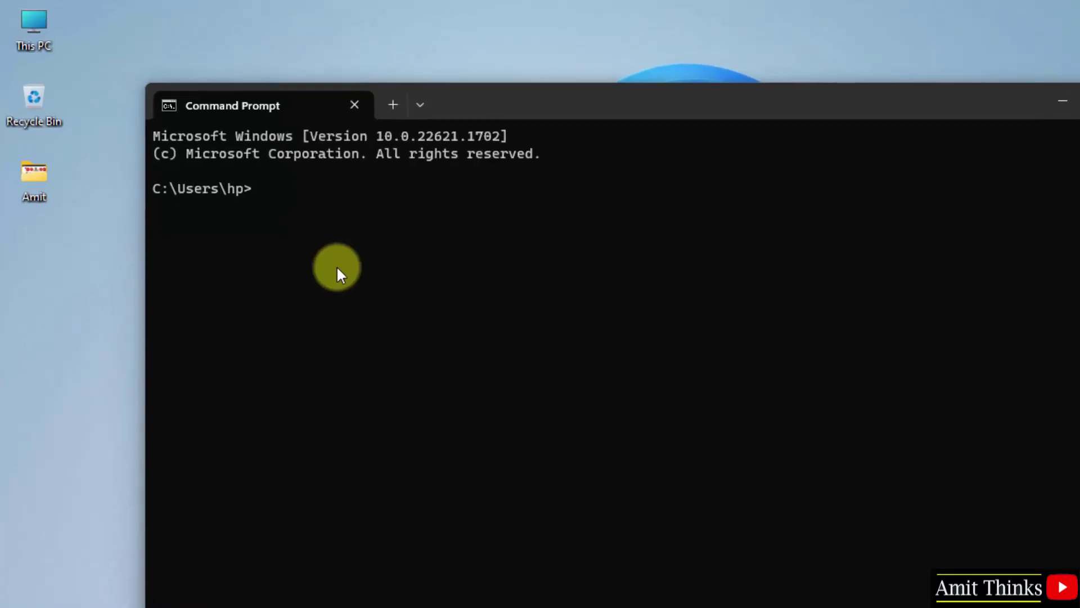
Check the installed version with python --version, then start the interpreter with py
type("py")
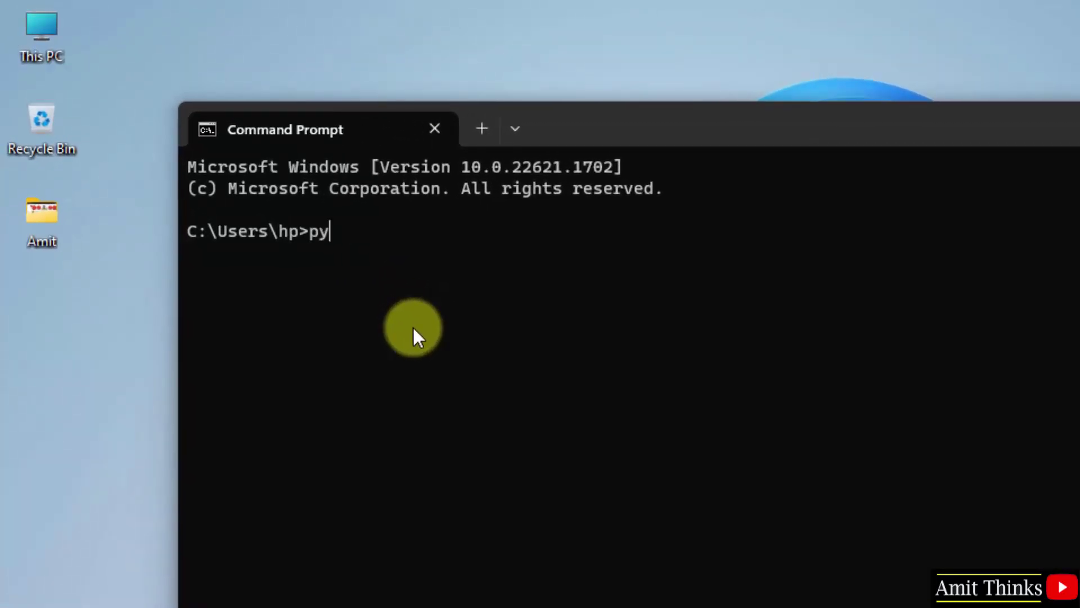
type("thon --version")
key("Return")
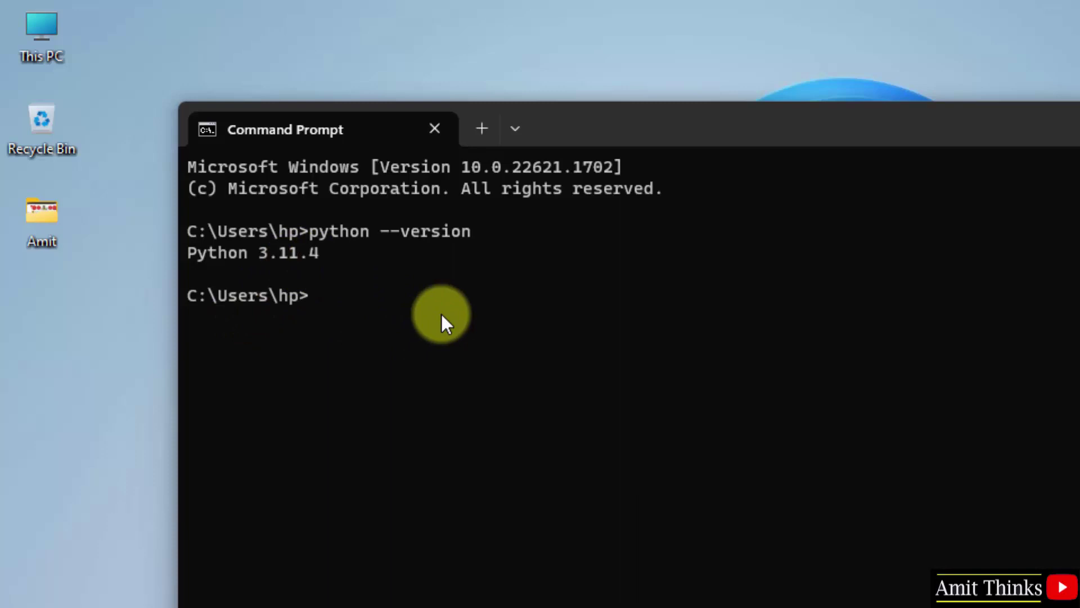
type("py")
key("Return")
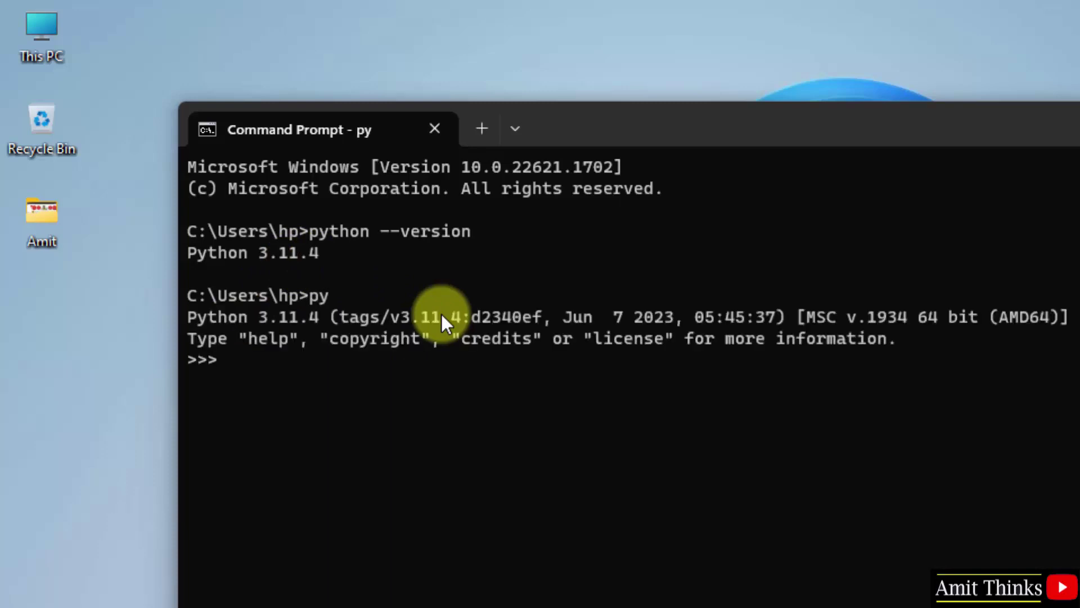
Run a print test message in the interpreter and close Command Prompt
type("print(\"Amit T")
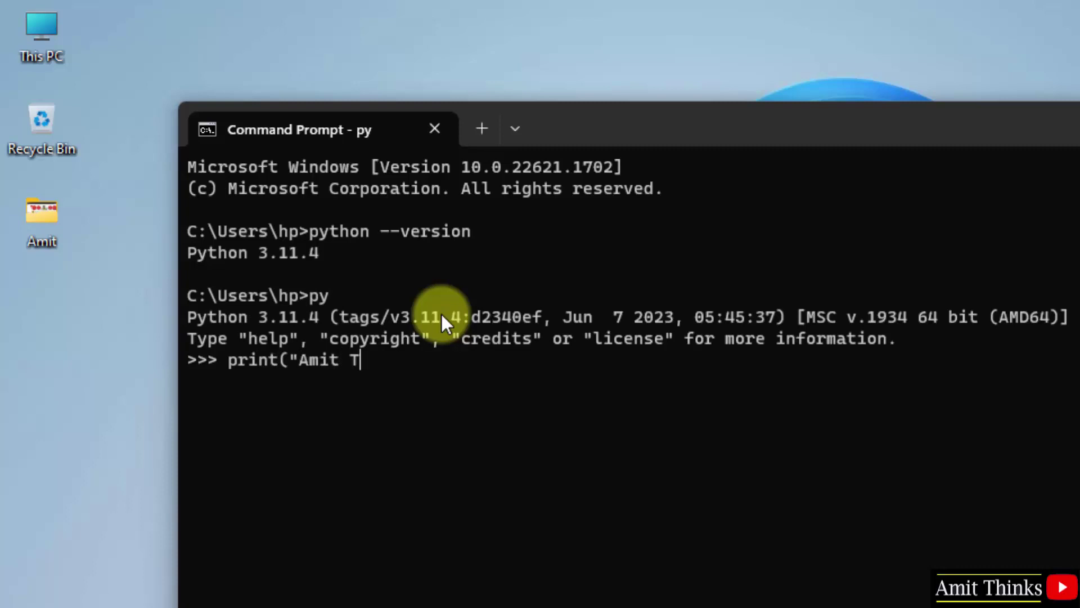
type("hinks...\")")
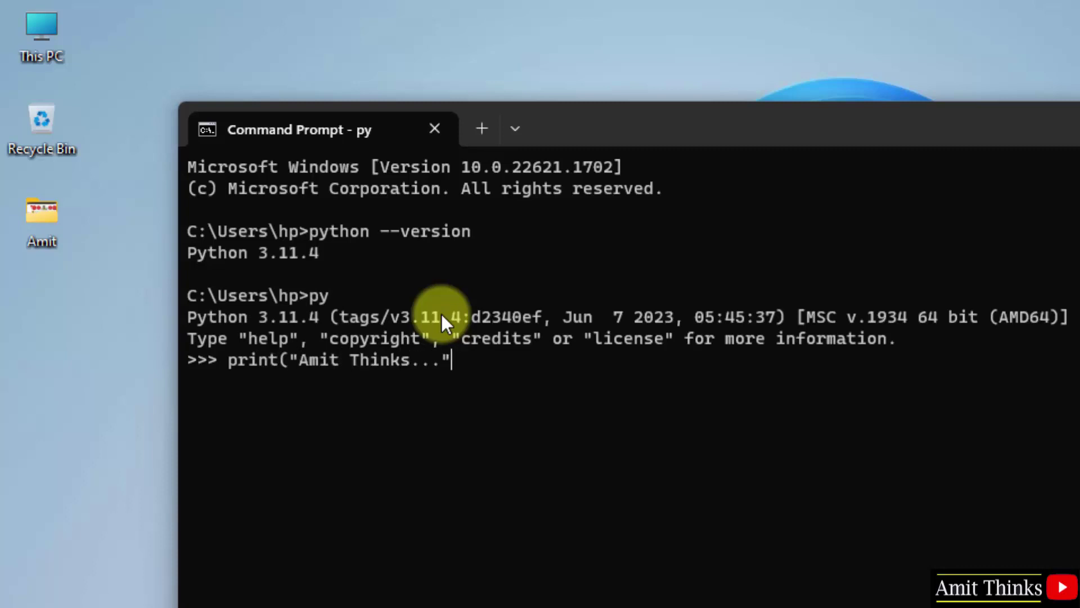
key("Return")
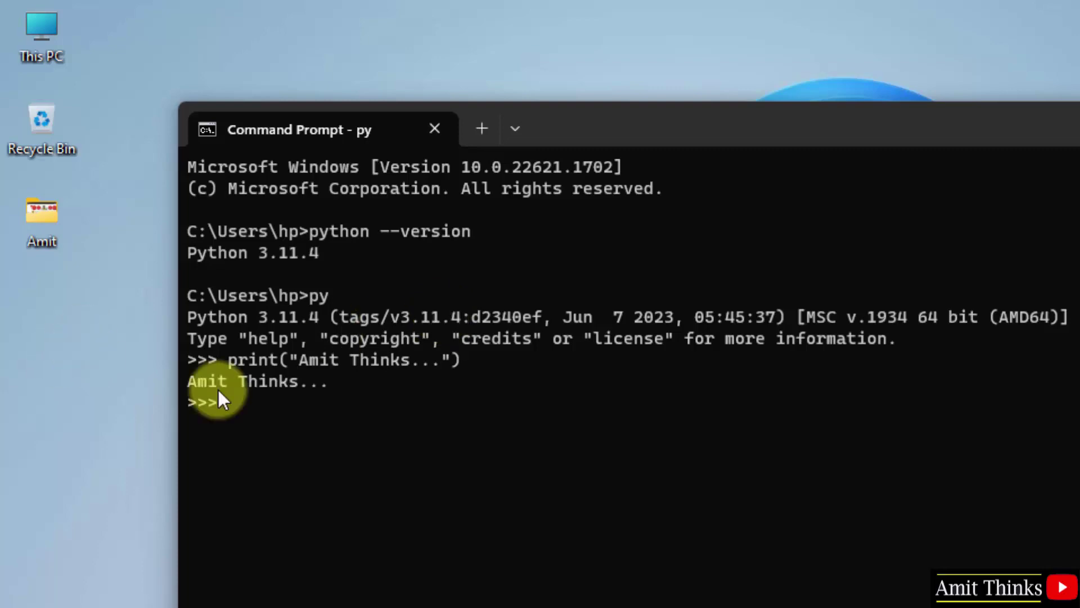
key("alt+F4")
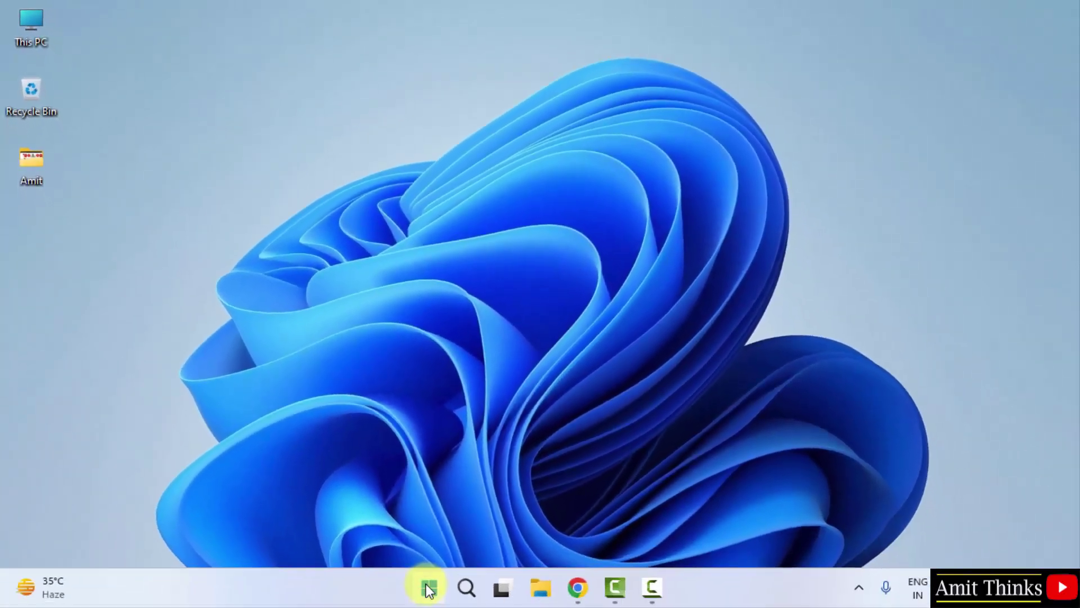
Launch IDLE (Python 3.11 64-bit) from a Start menu search for idle
left_click(428, 588)
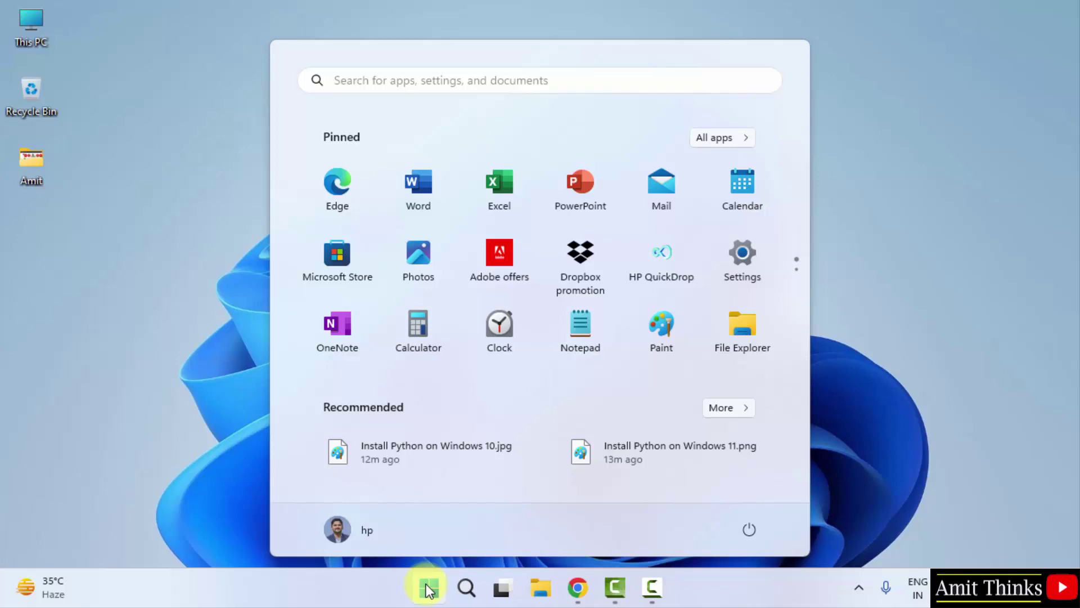
type("idle")
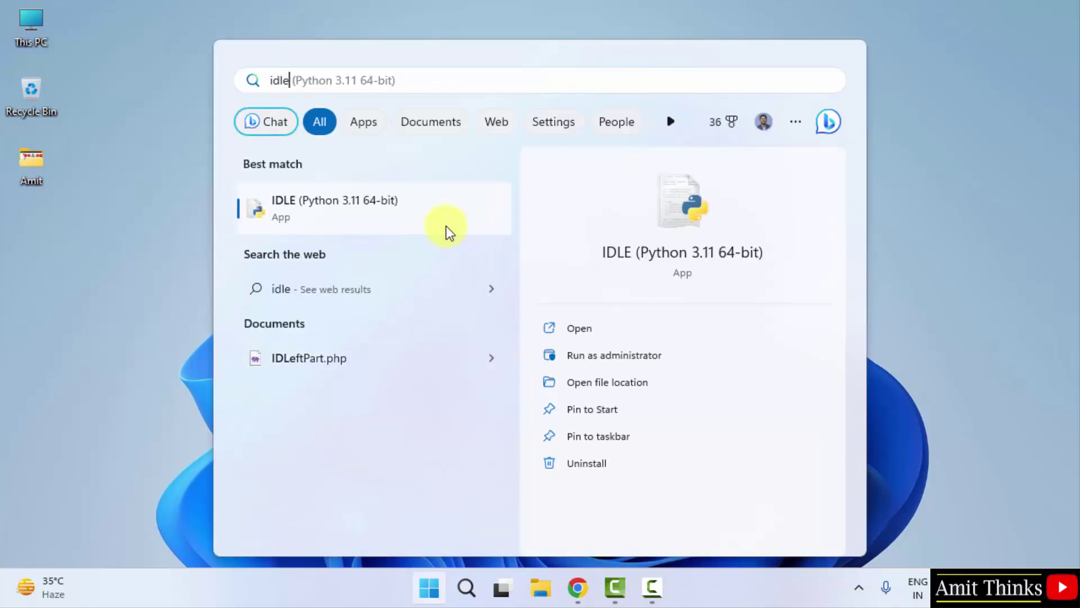
left_click(584, 331)
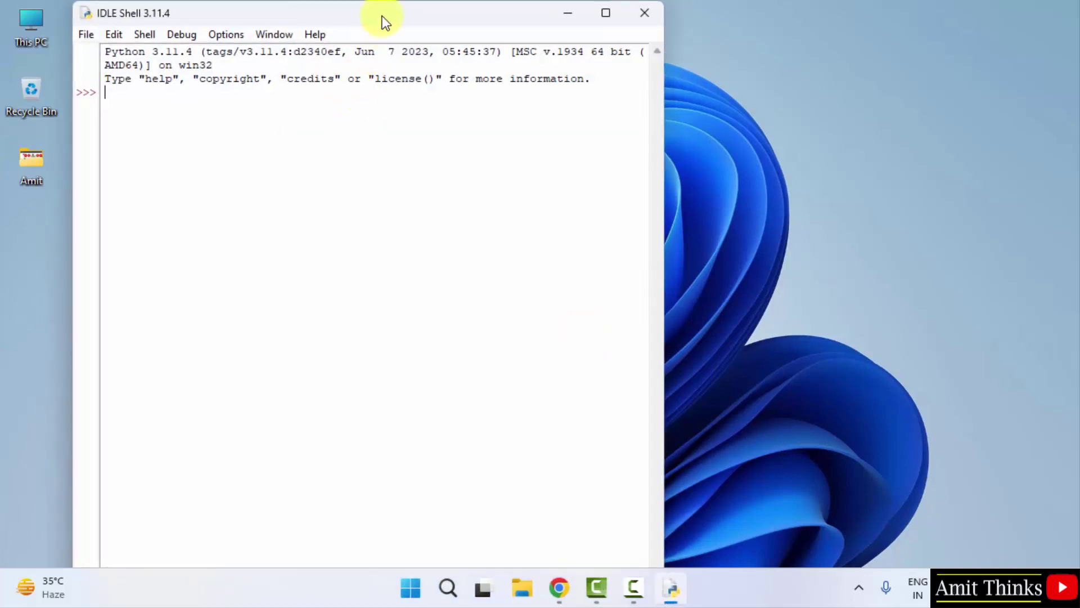
Reposition the IDLE window and print a 'YouTube Channel...Subscribe' message in the shell
left_click_drag(381, 16, 438, 48)
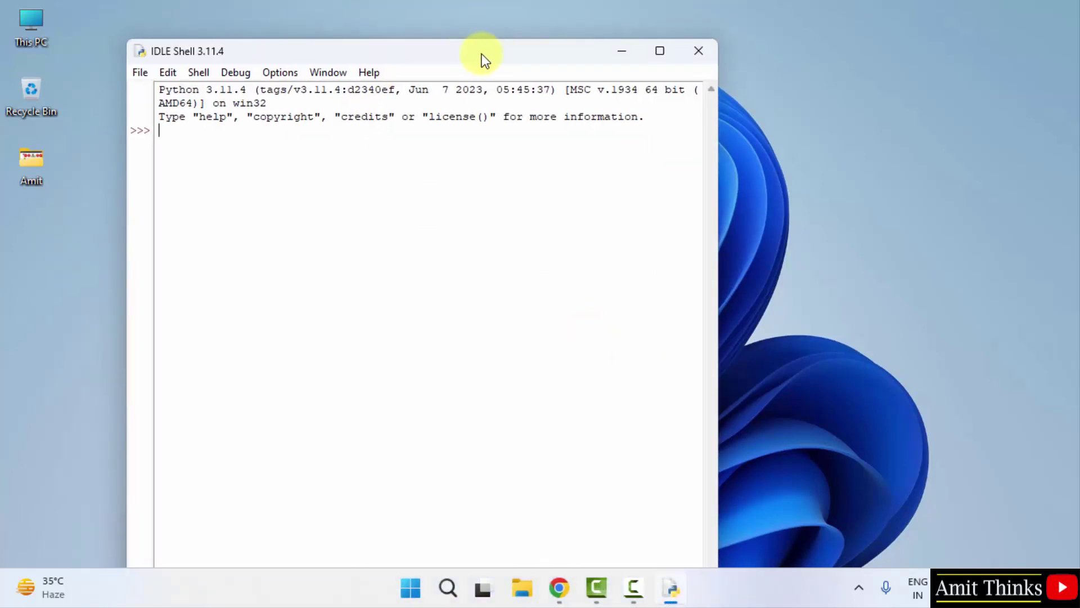
left_click_drag(598, 76, 629, 75)
left_click(391, 152)
type("print")
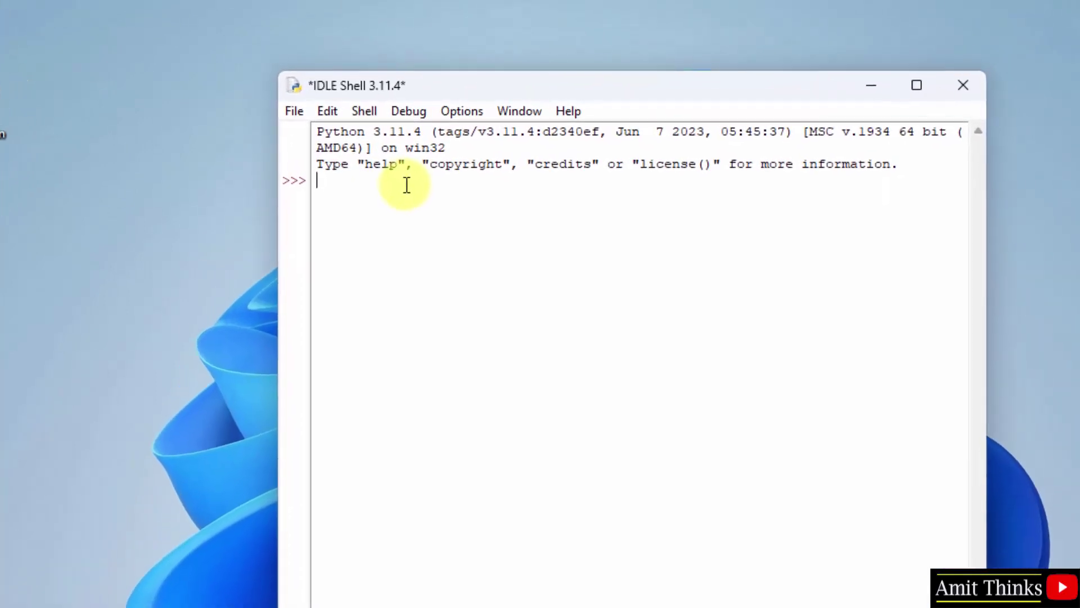
type("(\"Amit")
type("\"")
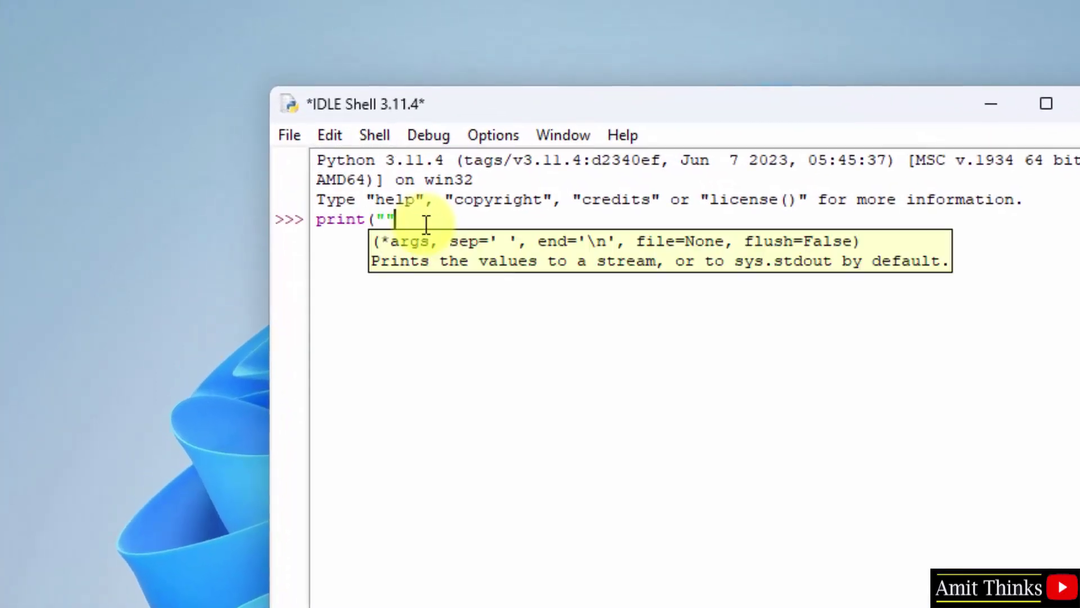
type(")")
key("Left")
key("Left")
type("Amit")
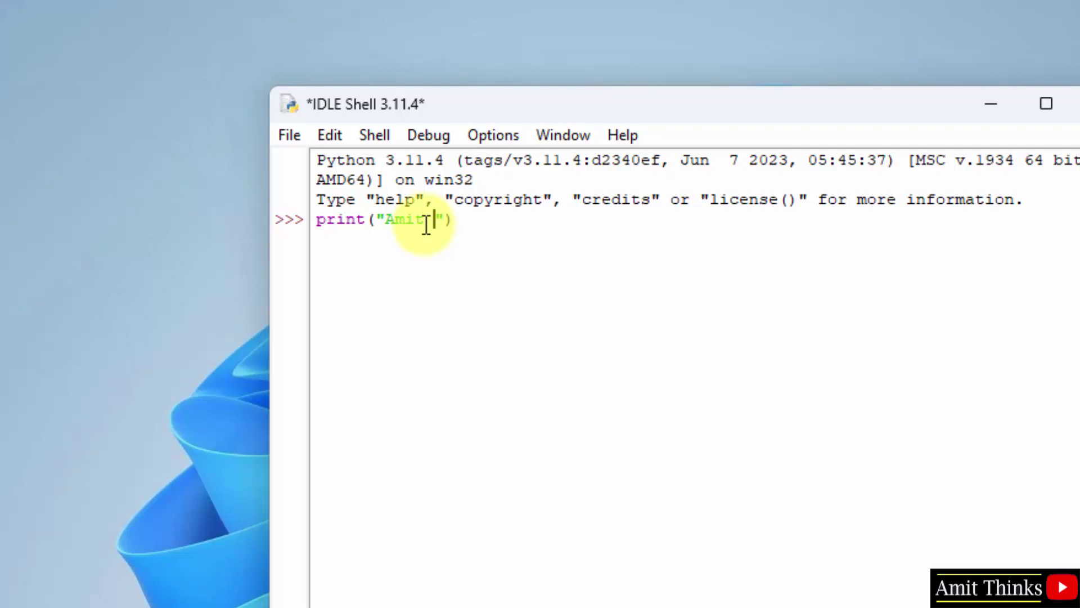
type(" Thinks YouTube Channel...Subscribe")
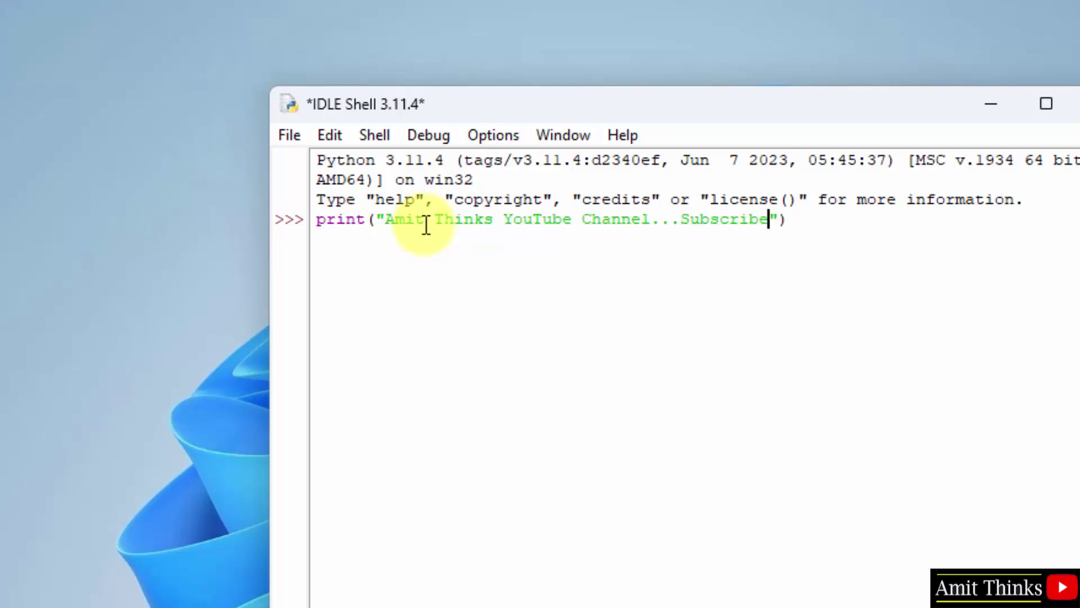
key("End")
key("Return")
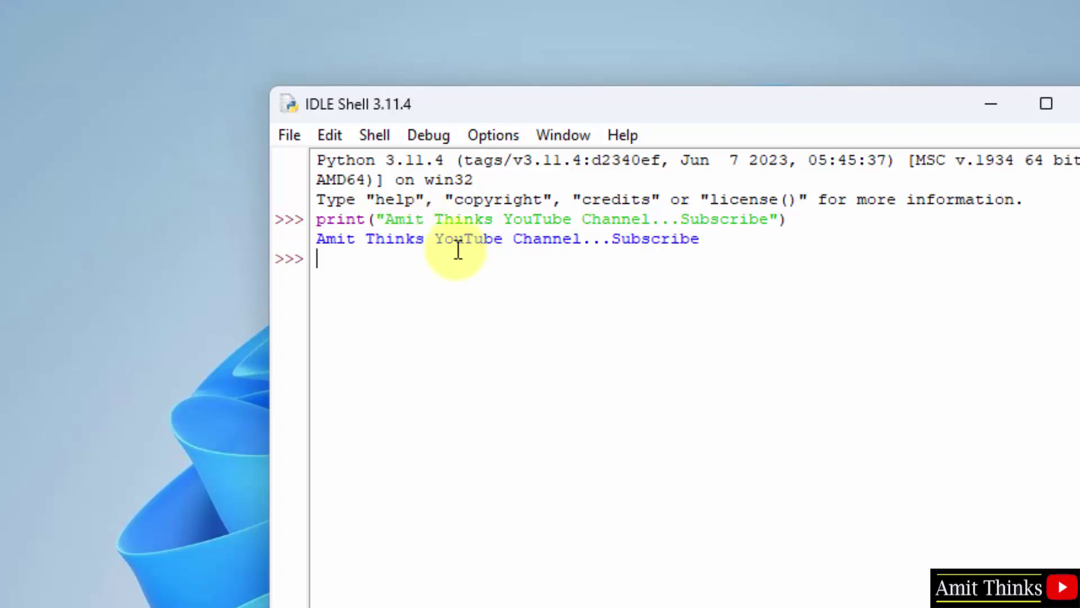
left_click(287, 137)
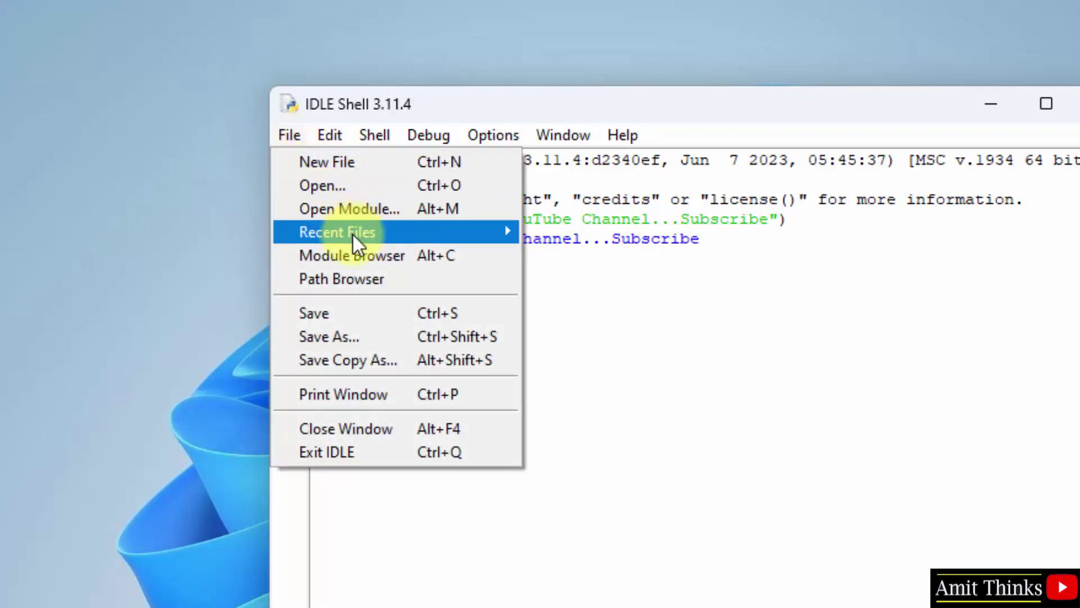
left_click(386, 338)
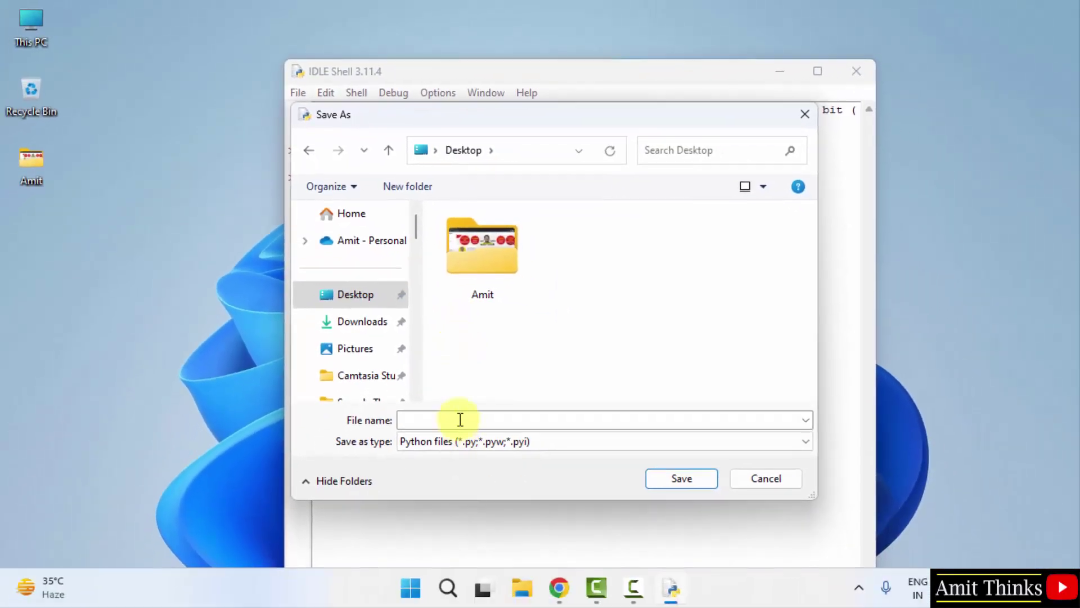
Save the shell session as demo on the Desktop
left_click(460, 419)
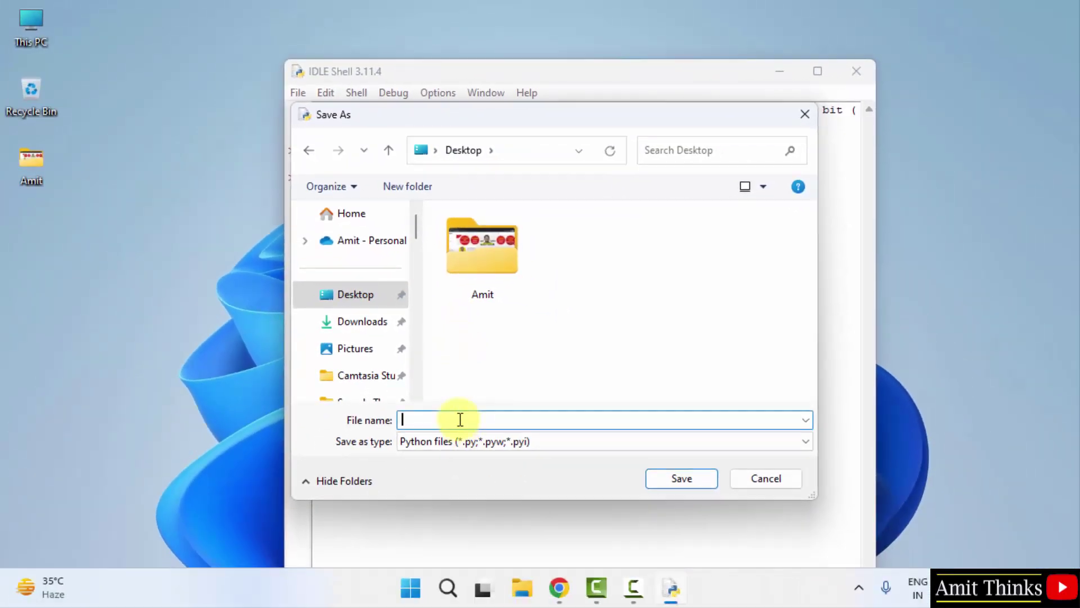
type("demo")
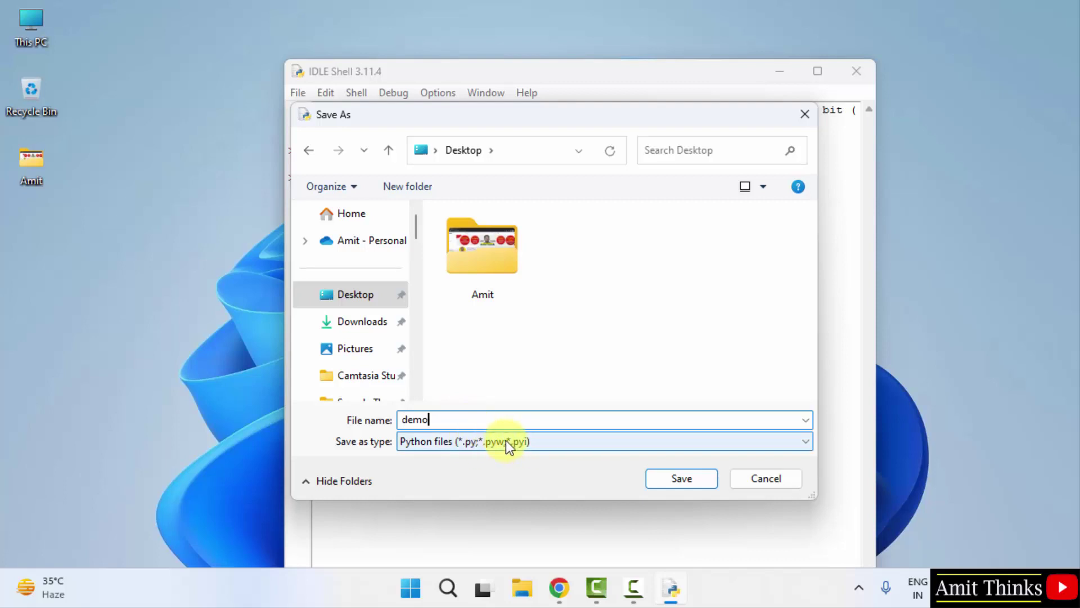
left_click(678, 475)
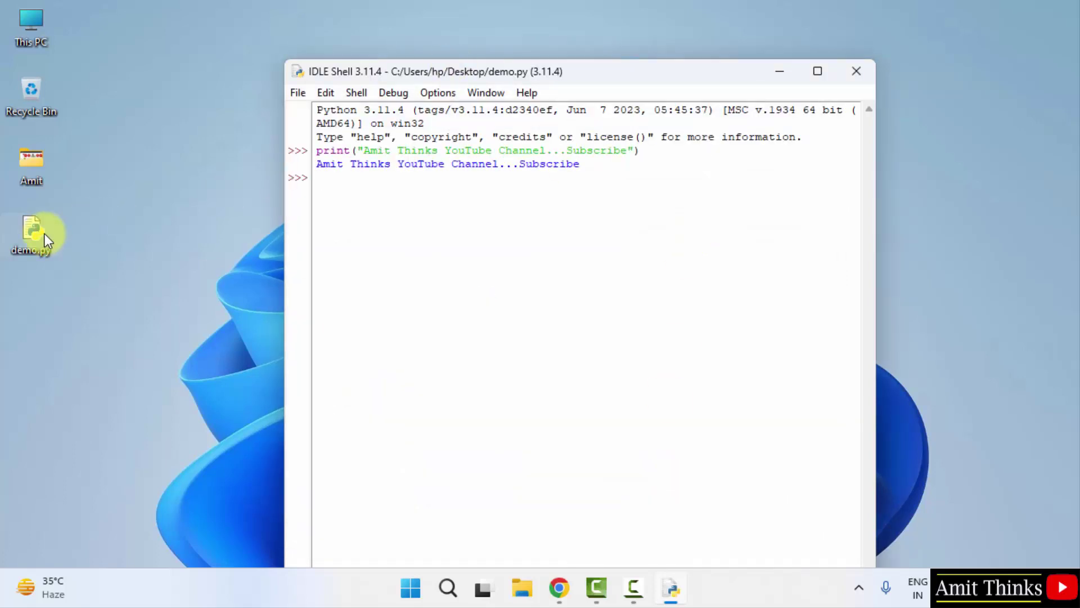
Open demo.py from the desktop in Notepad++ and inspect the print line
left_click(45, 234)
right_click(45, 234)
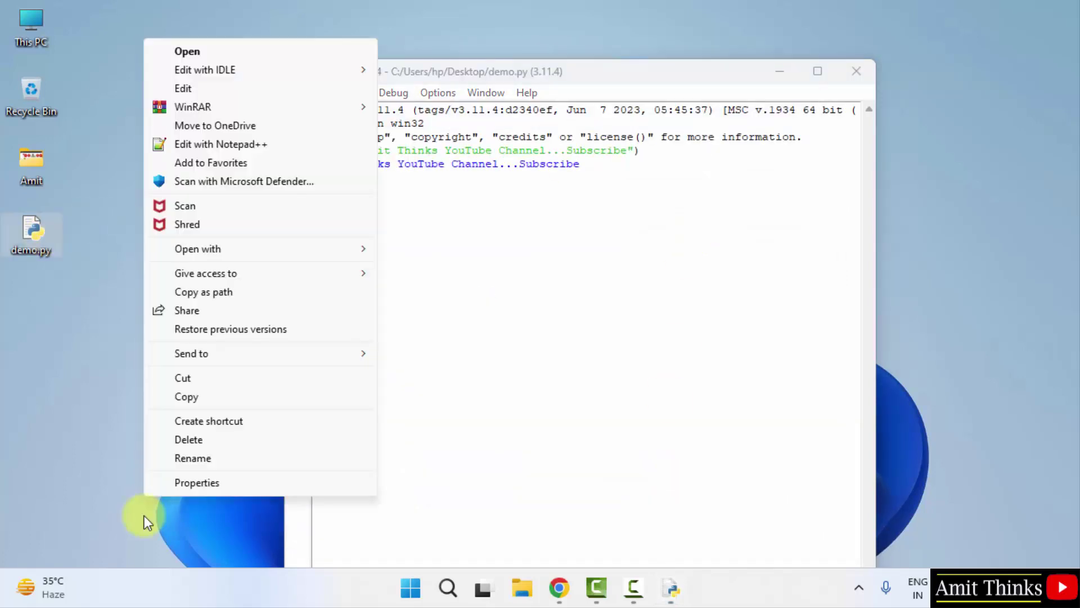
left_click(254, 145)
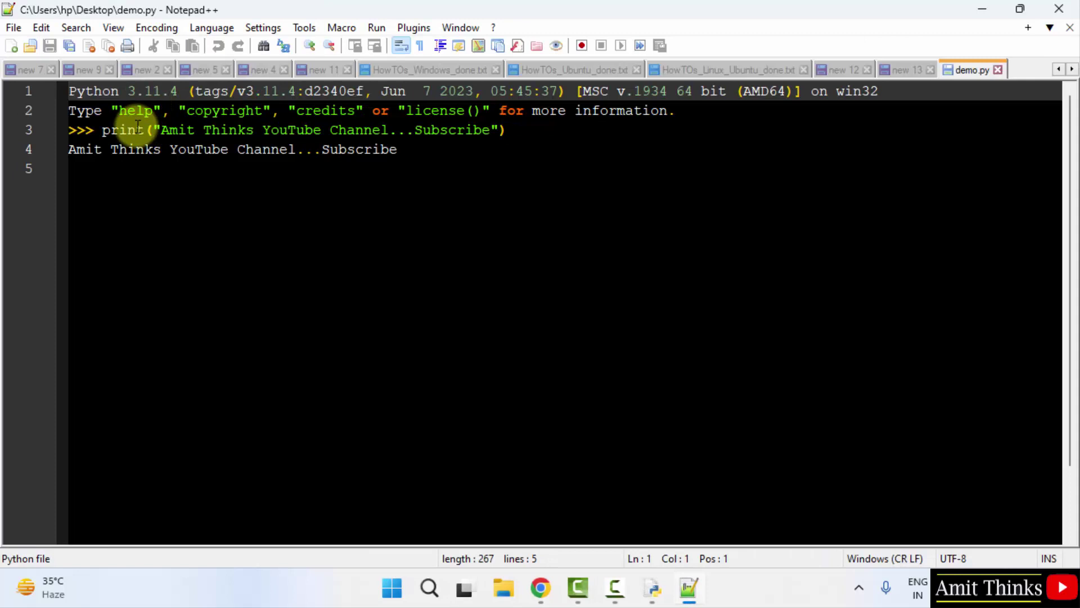
triple_click(84, 131)
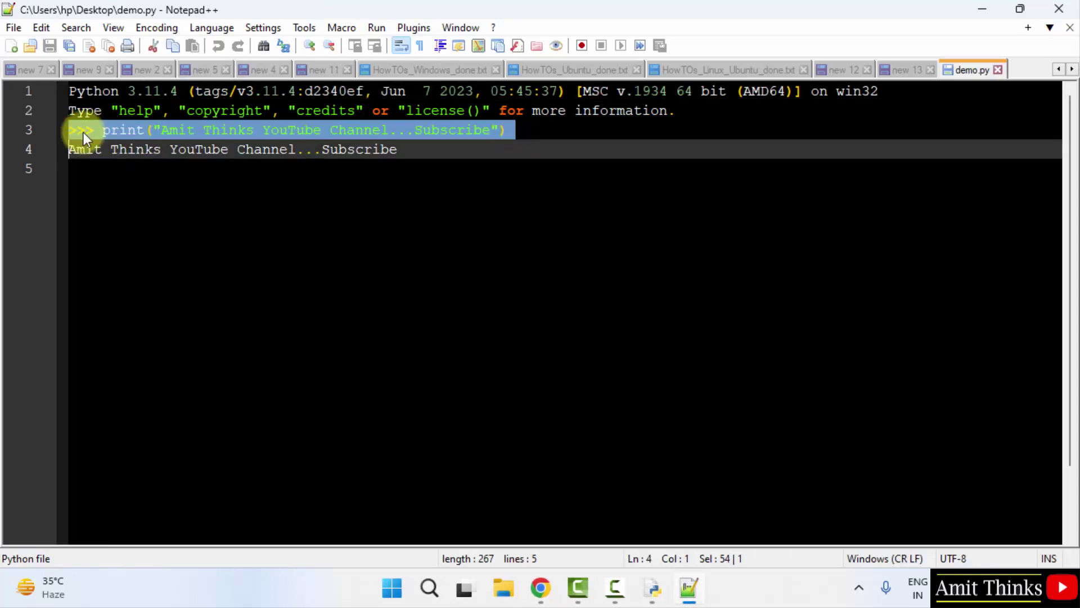
left_click(460, 193)
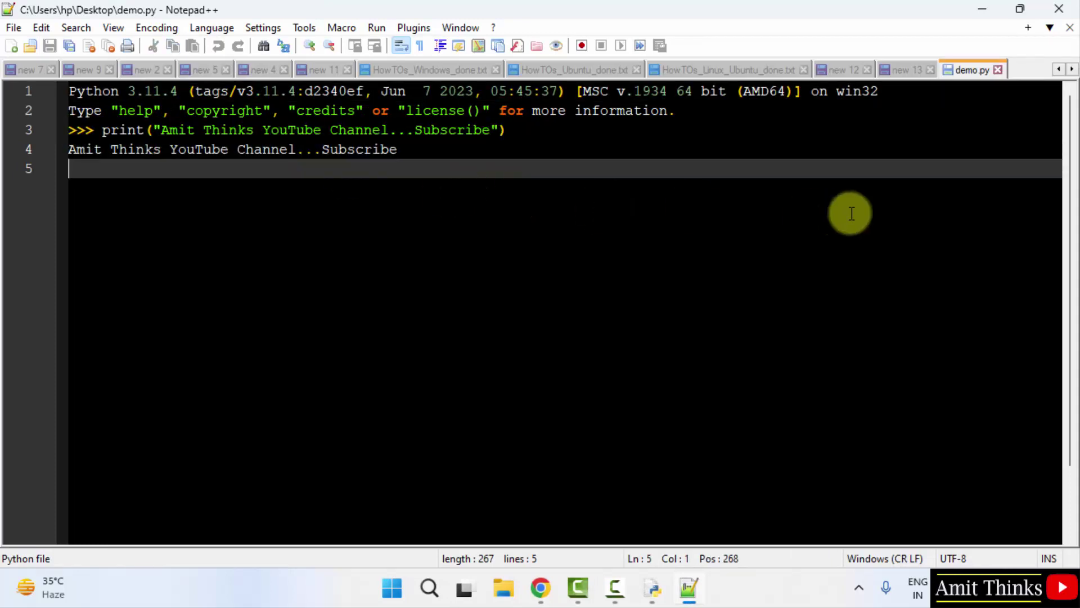